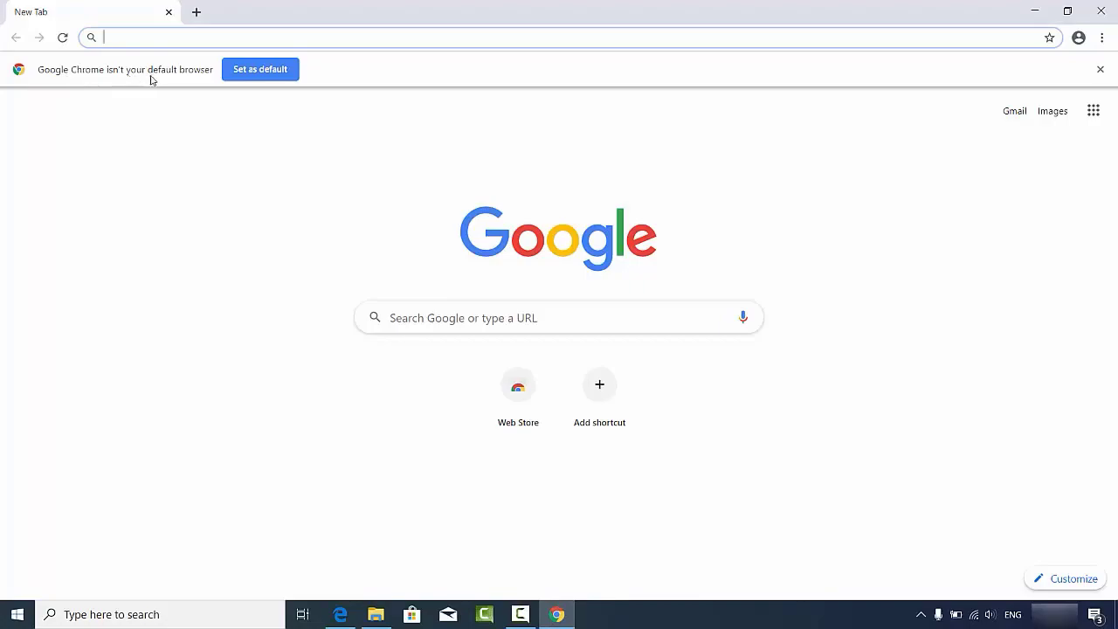
Use Chrome's 'Set as default' infobar to open the Windows default web browser chooser.
click(260, 70)
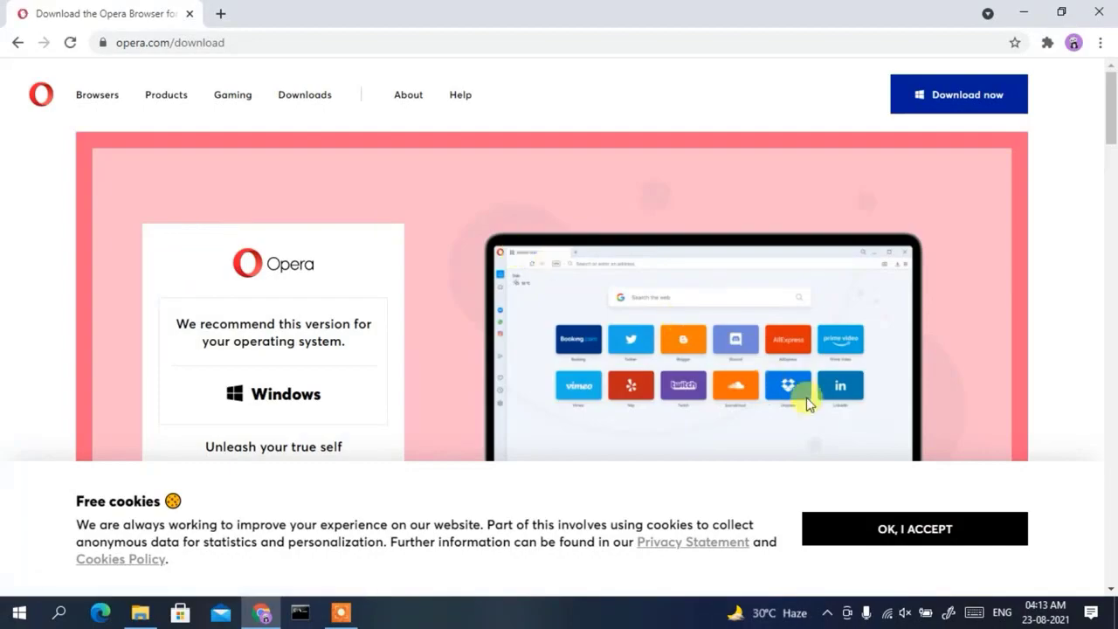
Accept opera.com's cookies, download the Opera installer and launch OperaSetup (1).exe.
click(921, 529)
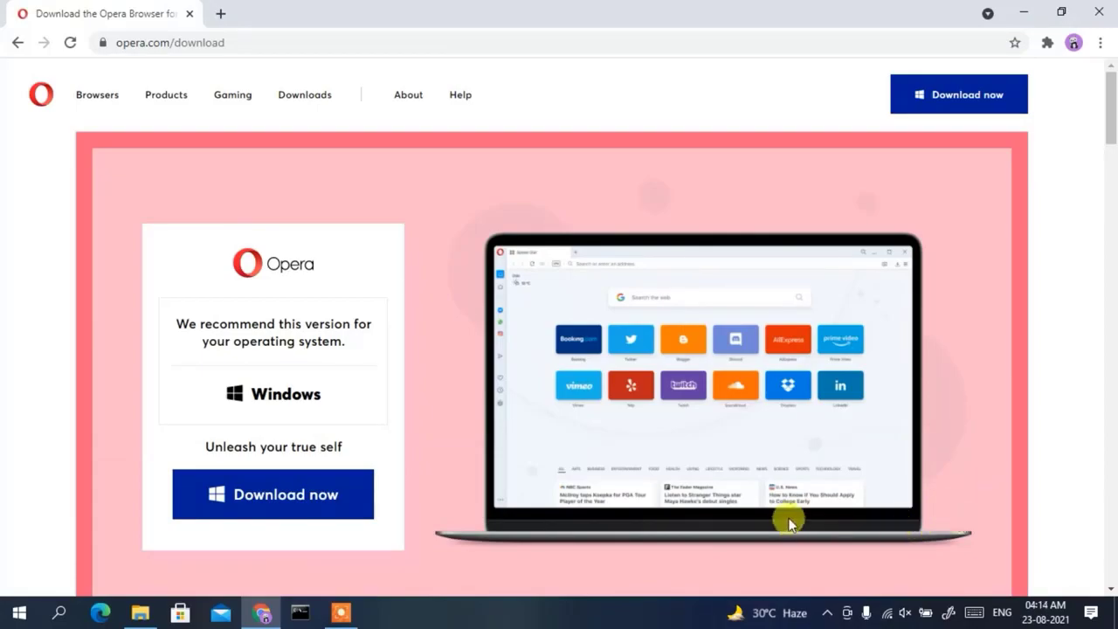
click(273, 516)
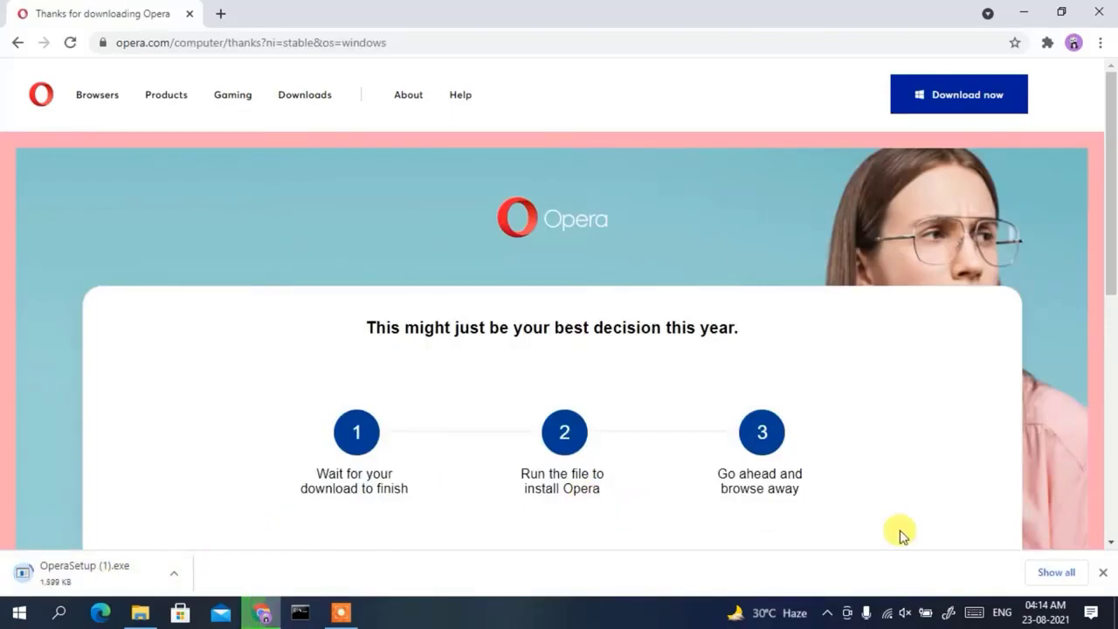
click(1056, 573)
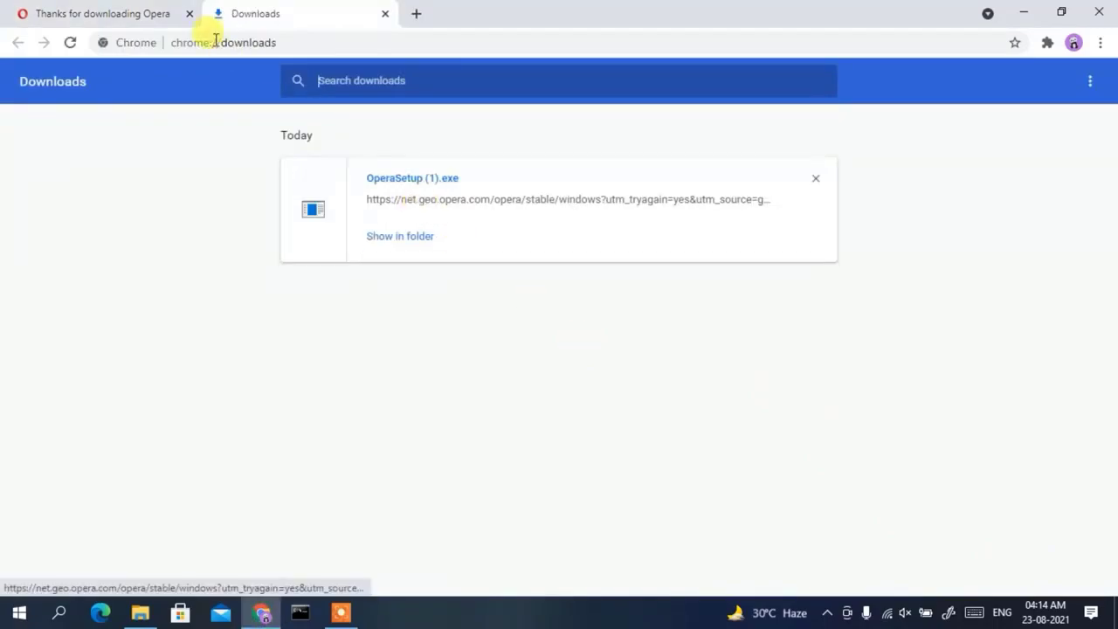
click(149, 12)
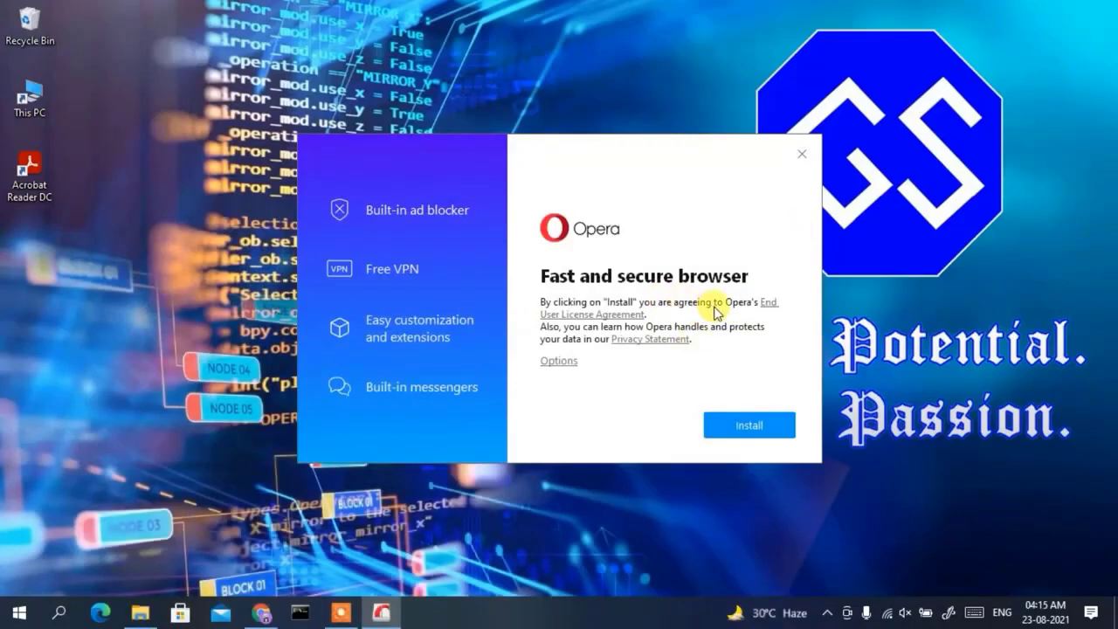
Run the Opera installation with its default settings.
click(744, 428)
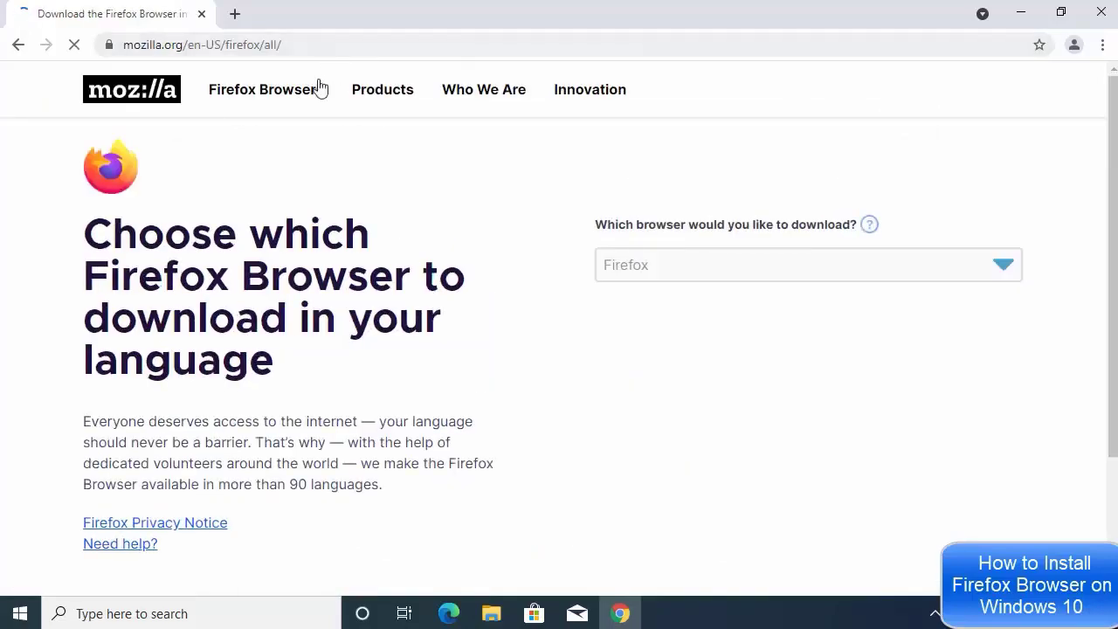
Download the 64-bit English (US) Firefox Setup 87.0.exe and run it.
mouse_move(294, 95)
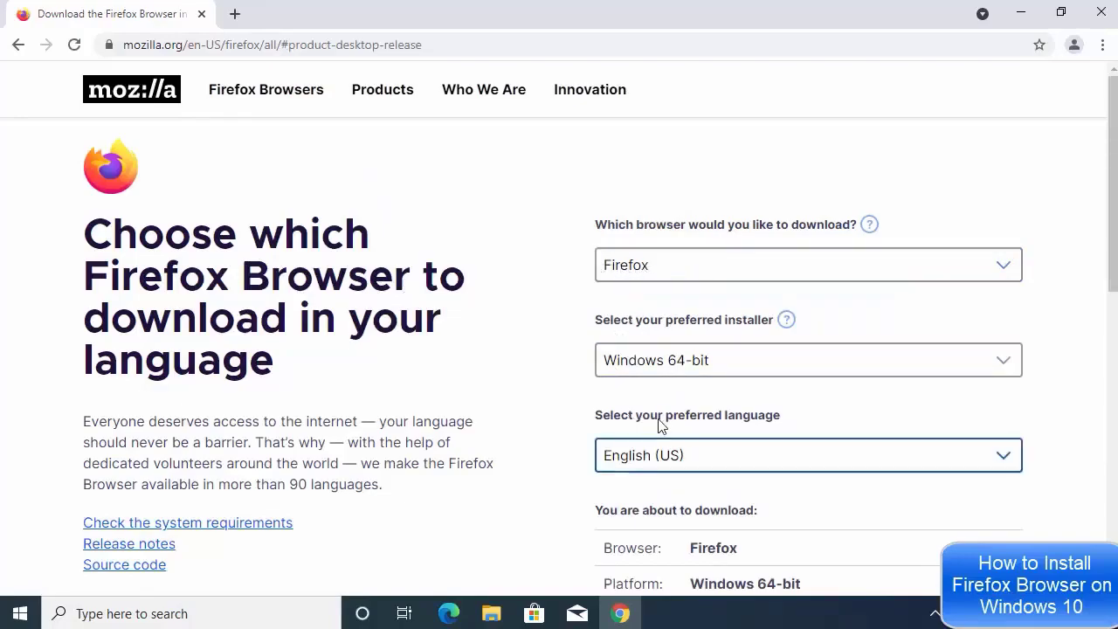
scroll(911, 430, down, 3)
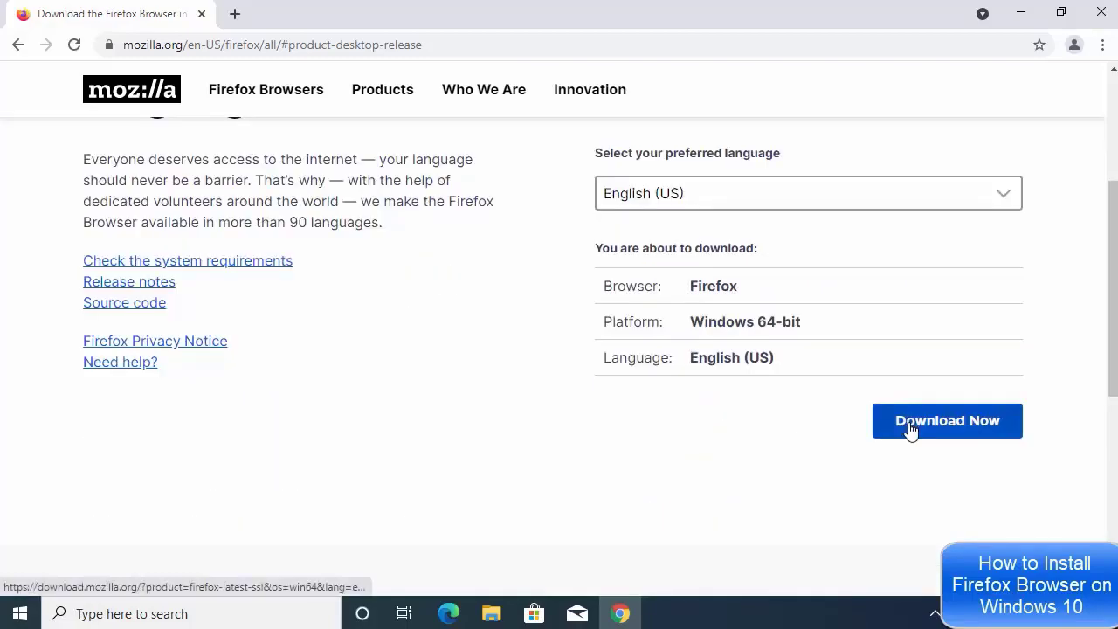
click(911, 430)
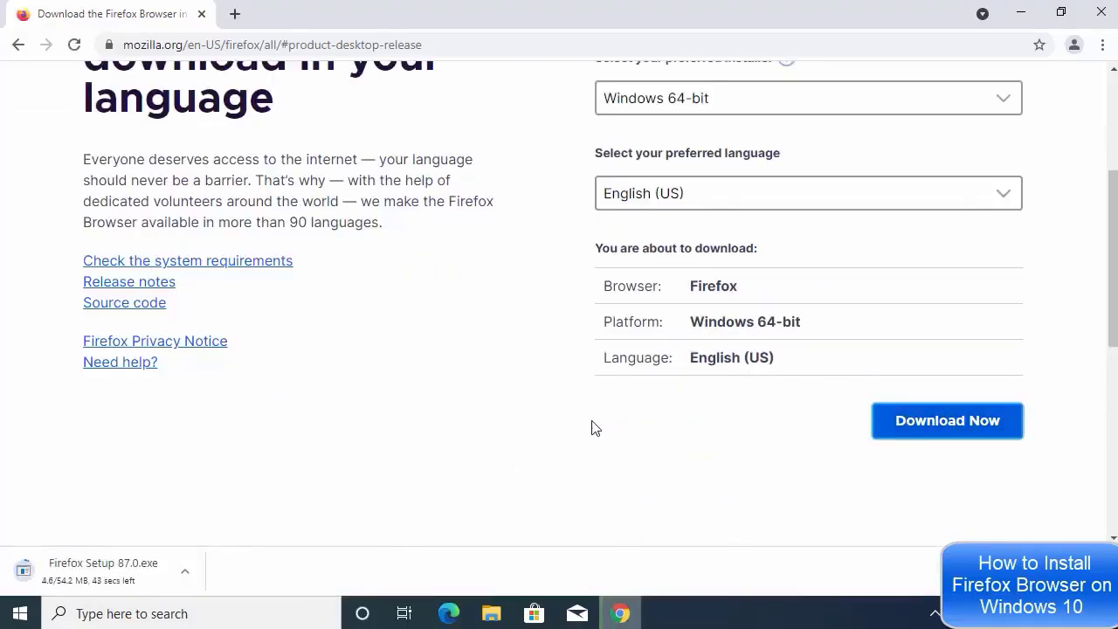
click(72, 572)
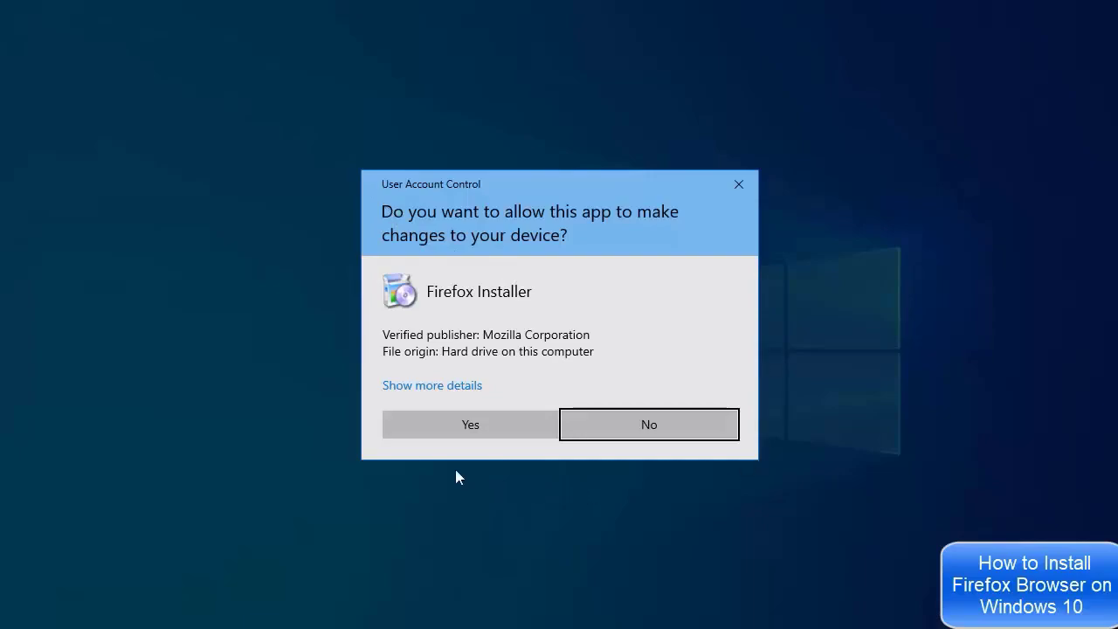
Allow Firefox Installer in User Account Control and complete a Standard Firefox install.
click(474, 429)
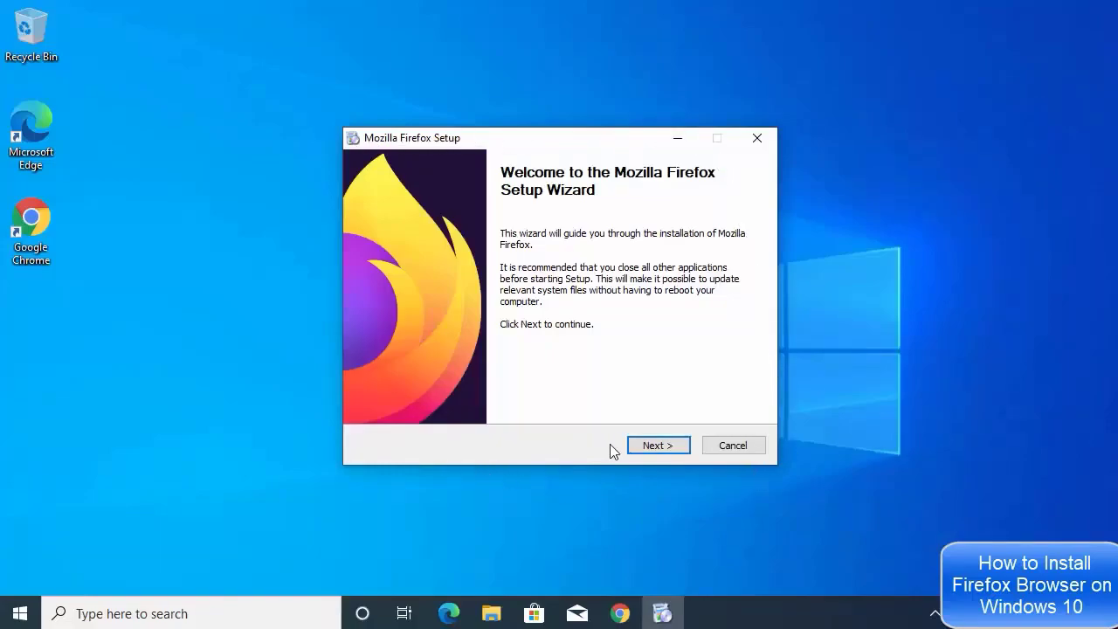
click(648, 449)
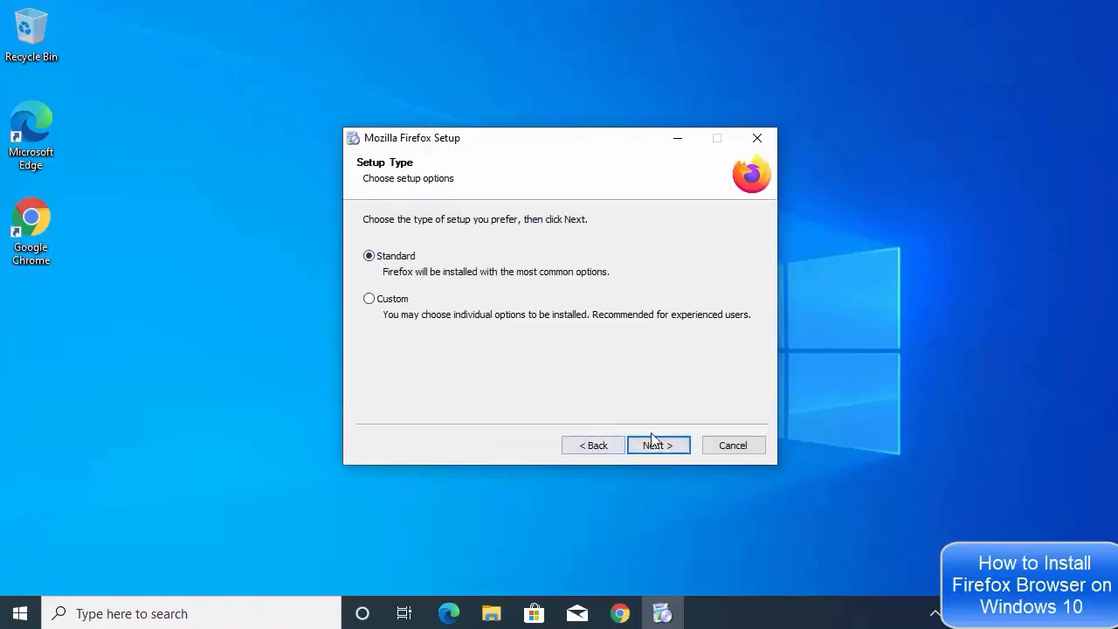
click(663, 448)
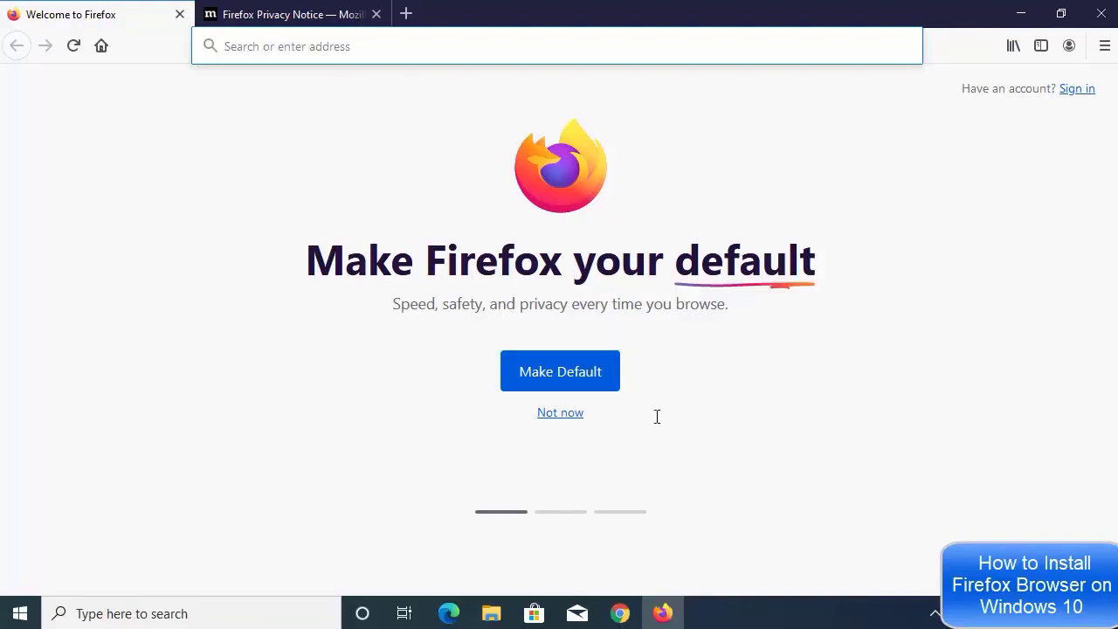
mouse_move(663, 609)
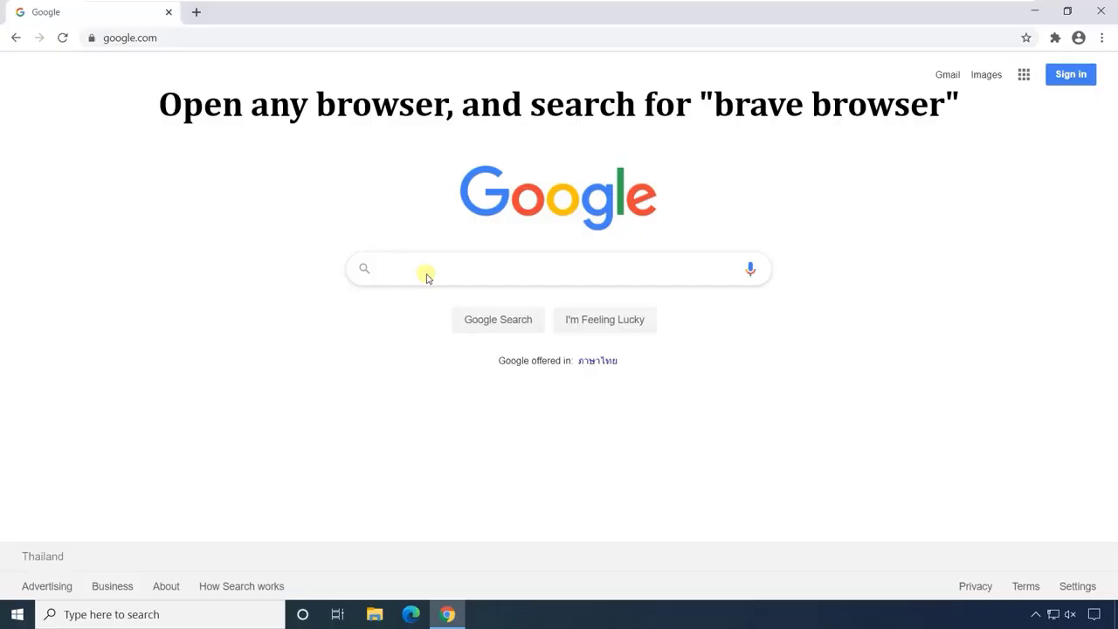
Search Google for 'brave browser' and open the official brave.com result.
text(brave brows)
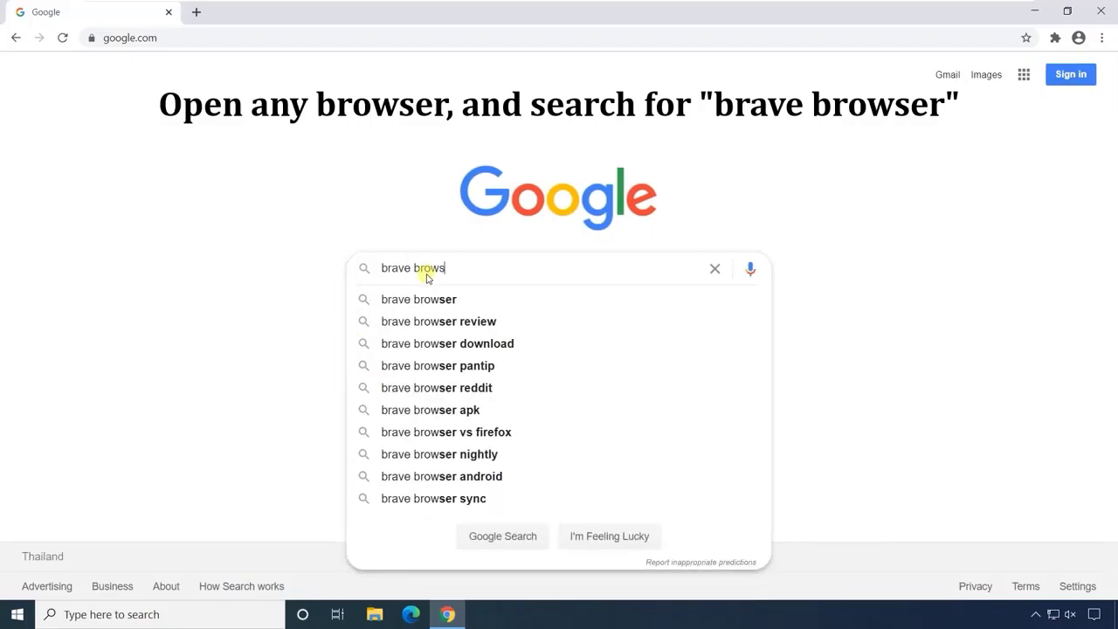
text(er)
key(Return)
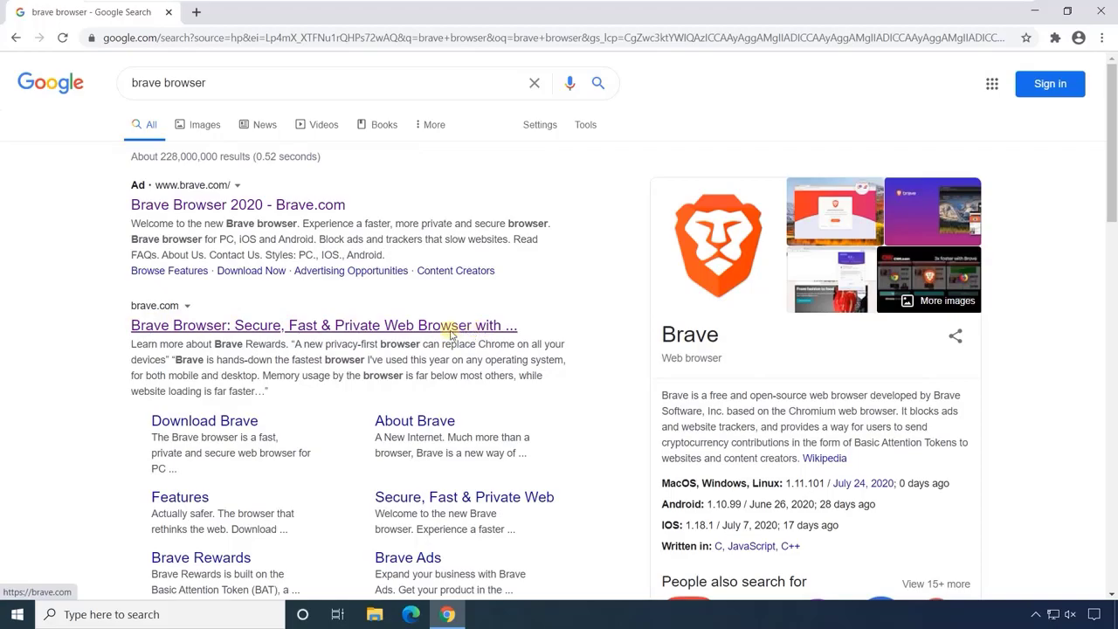
click(272, 326)
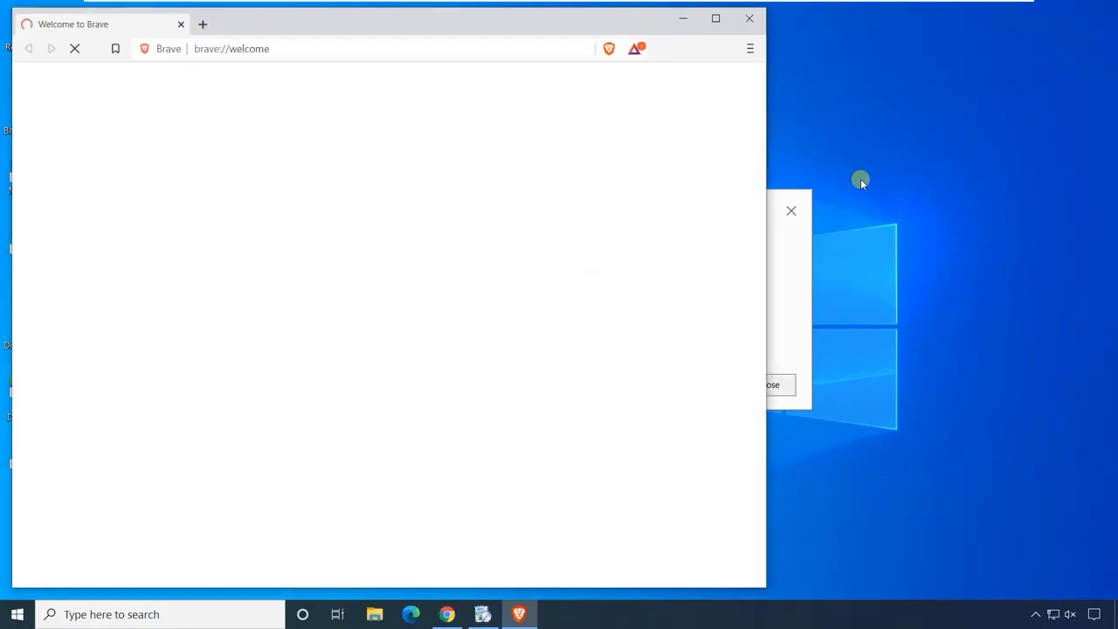
Dismiss the finished Brave installer and maximize the Brave window.
click(788, 255)
click(769, 384)
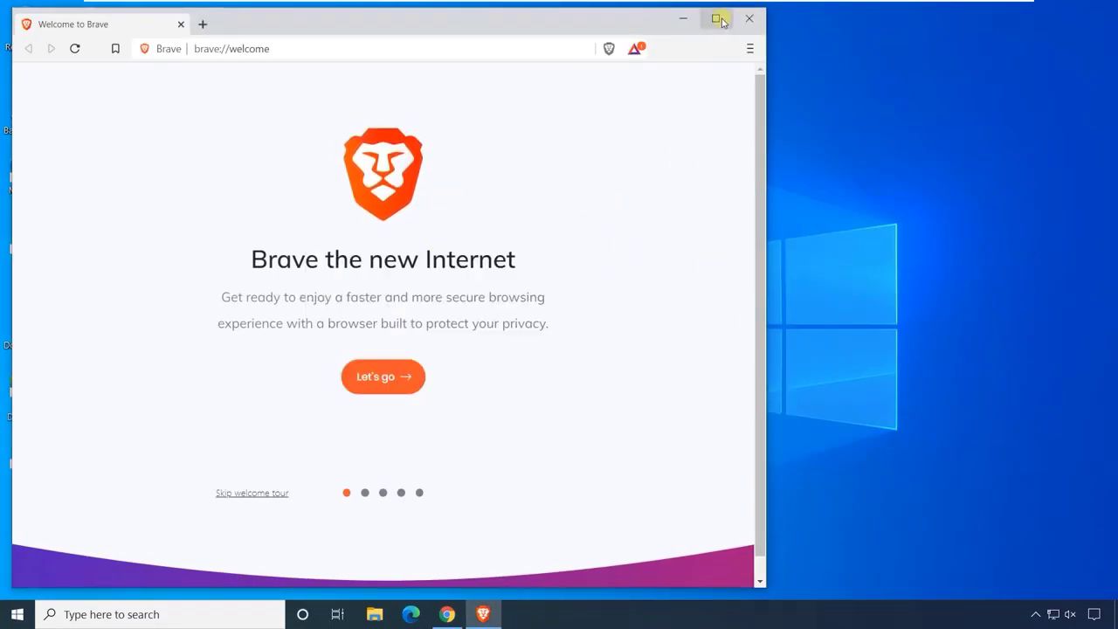
click(718, 17)
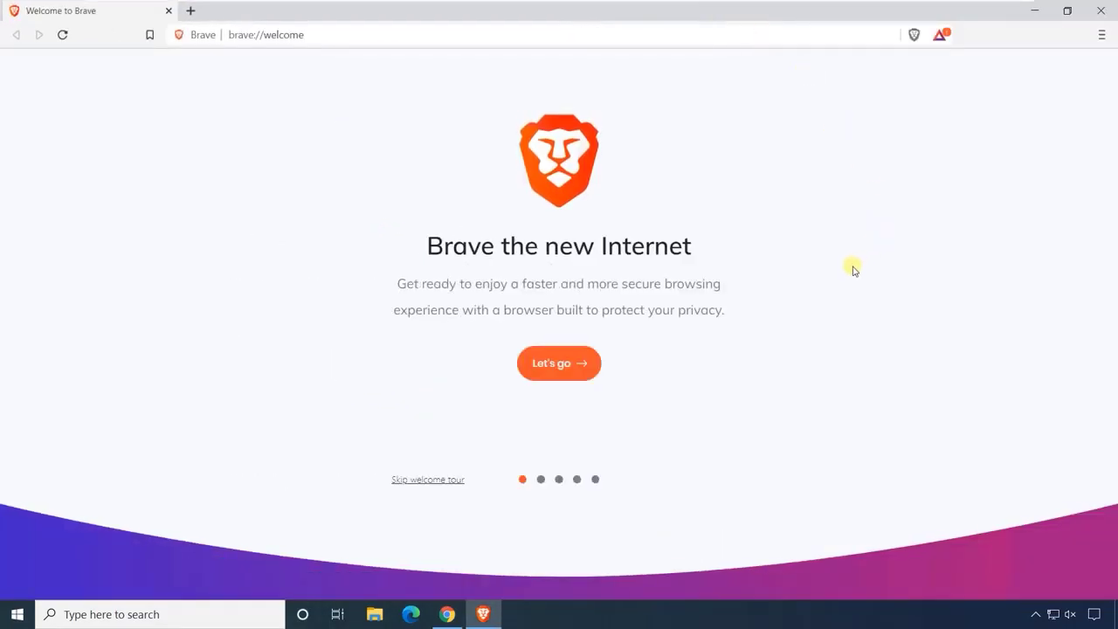
Start Brave's welcome tour, skip importing, and advance past the Browse safe and sound step.
click(560, 370)
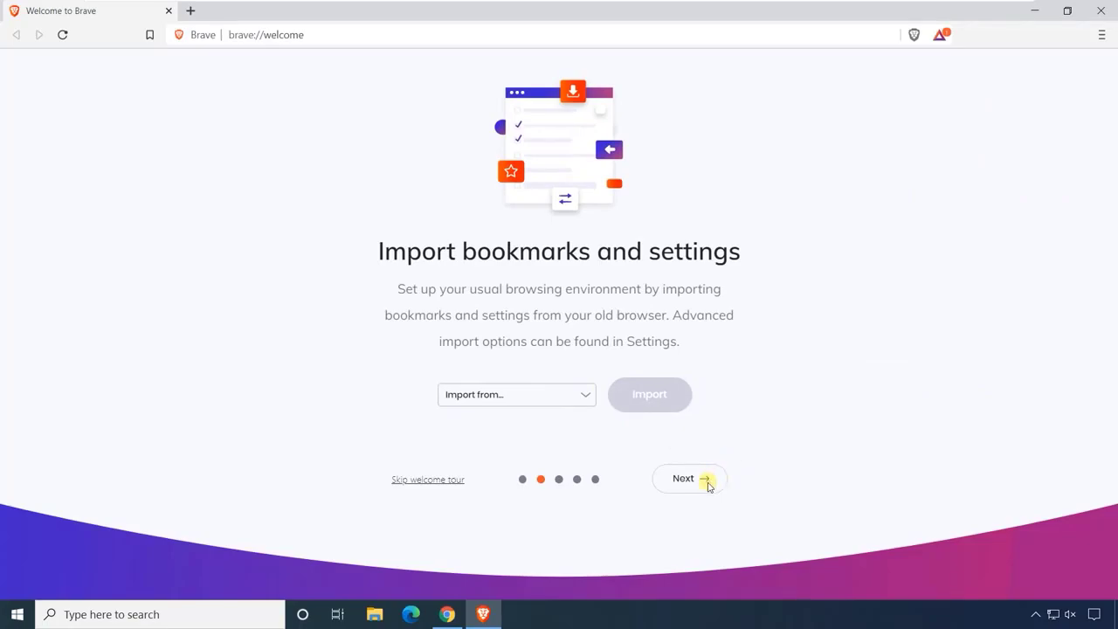
click(585, 396)
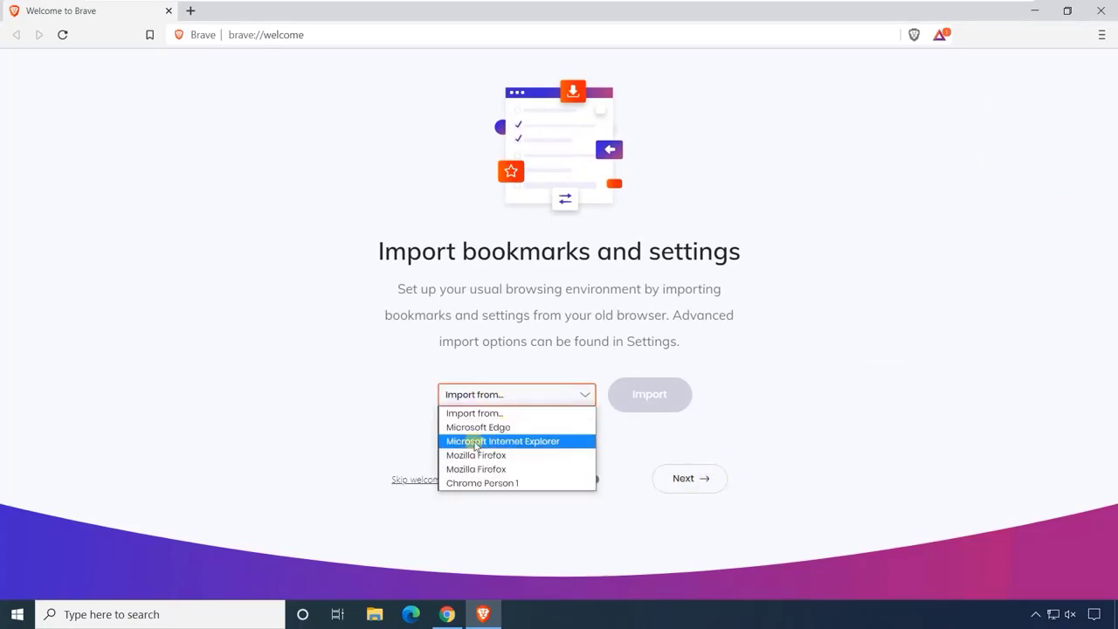
click(625, 452)
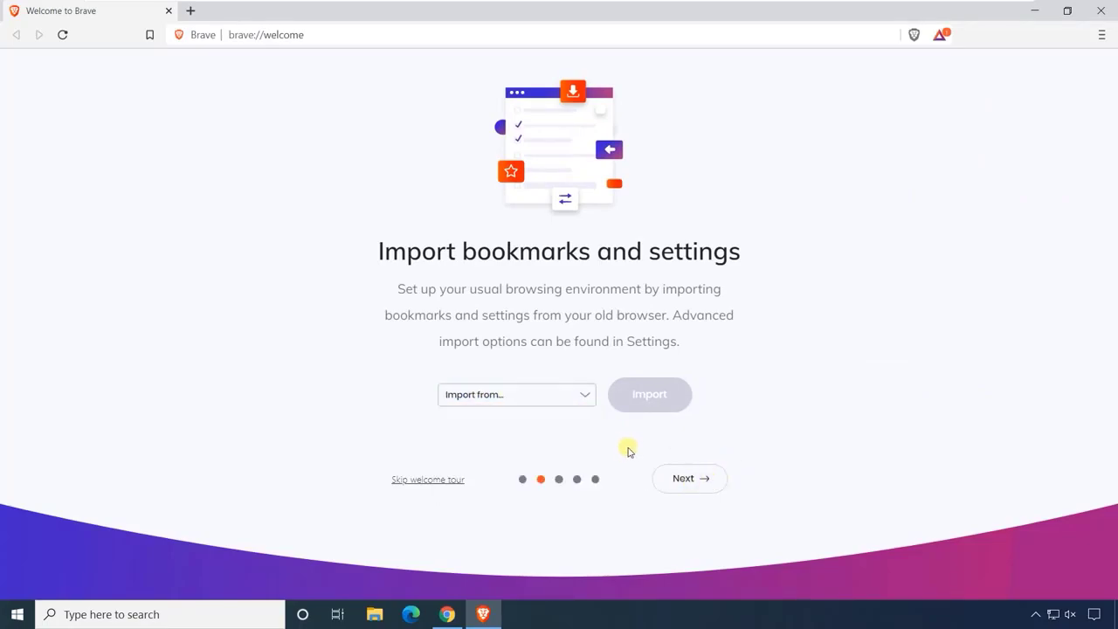
click(690, 482)
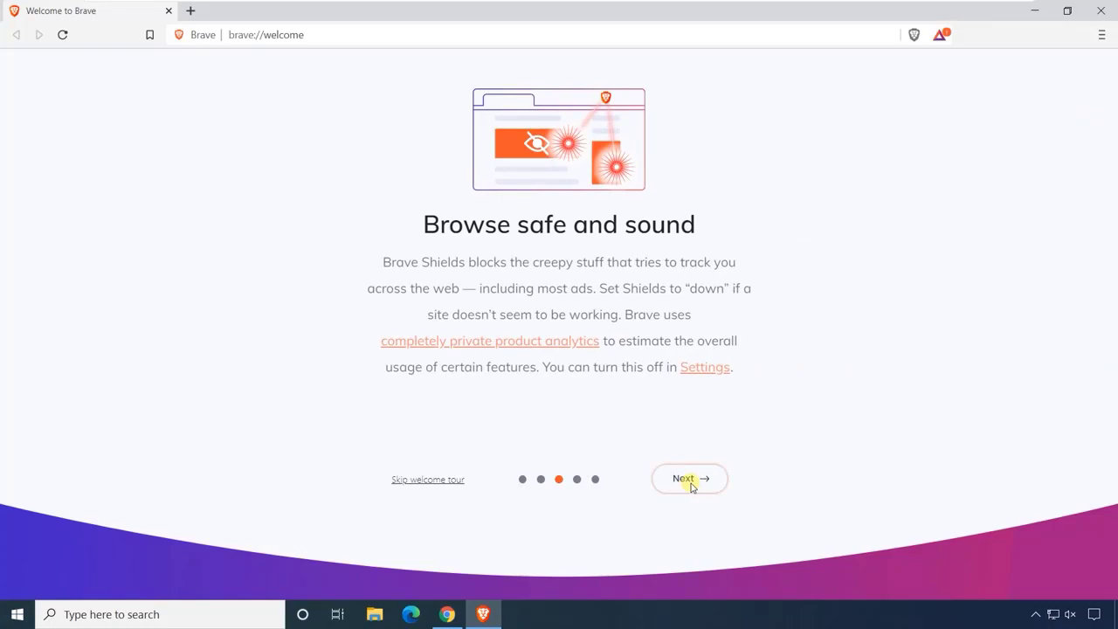
click(690, 482)
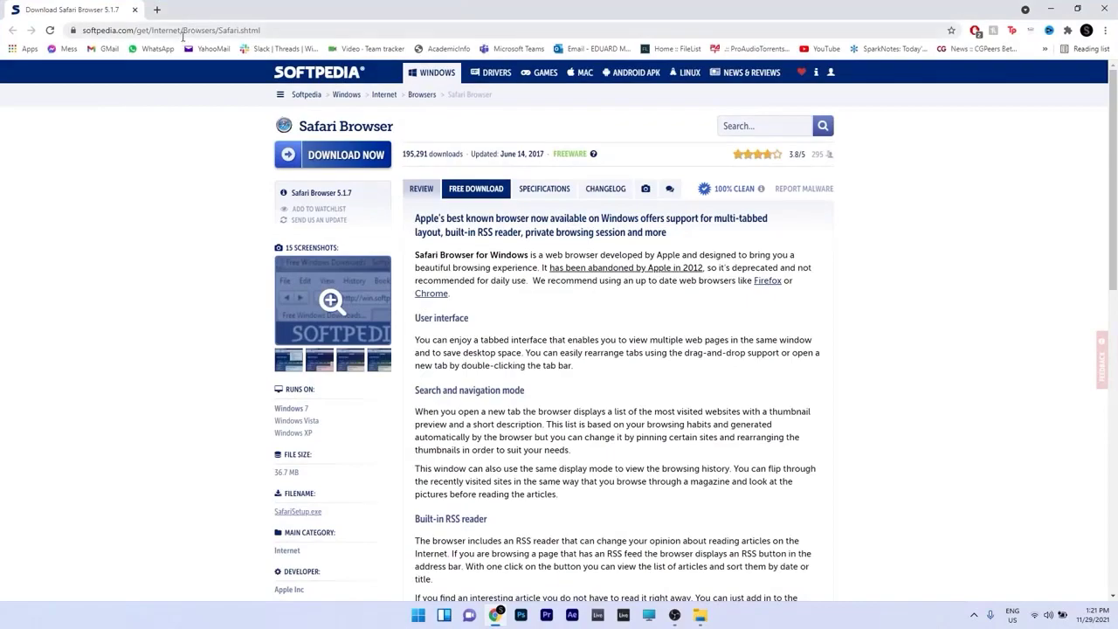
Download SafariSetup.exe from Softpedia Mirror (US) and save it to the Desktop.
click(183, 33)
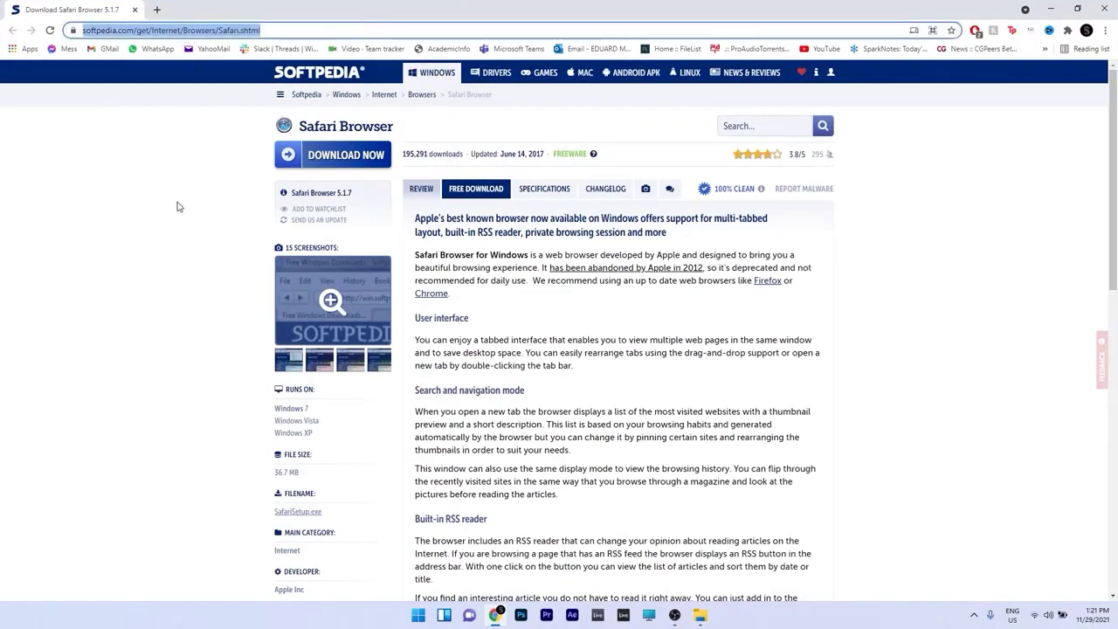
click(105, 199)
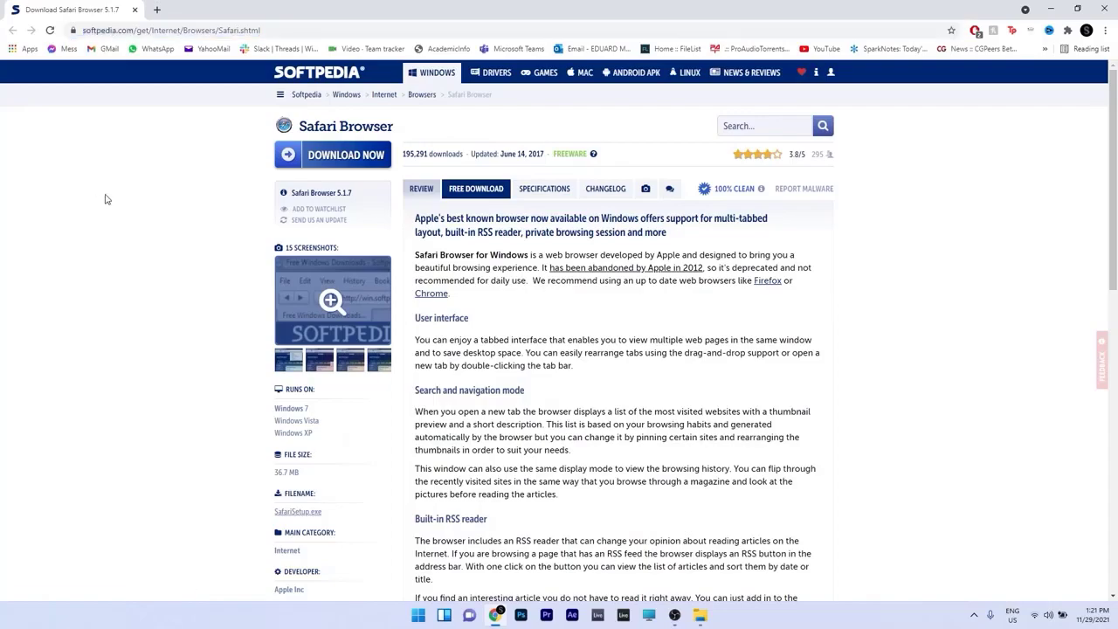
click(332, 159)
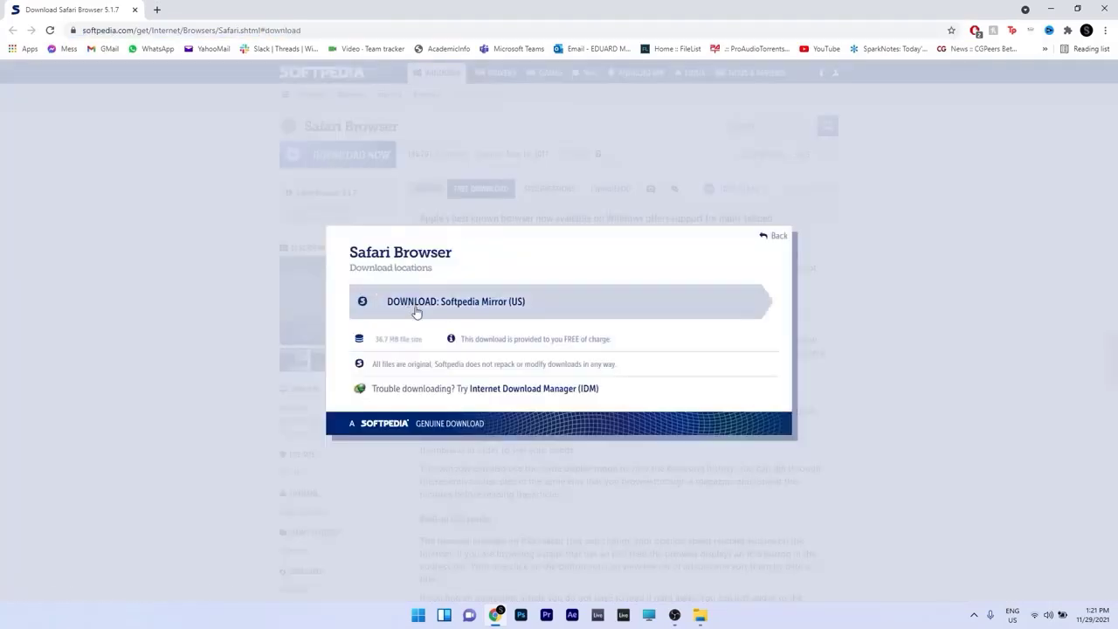
click(522, 301)
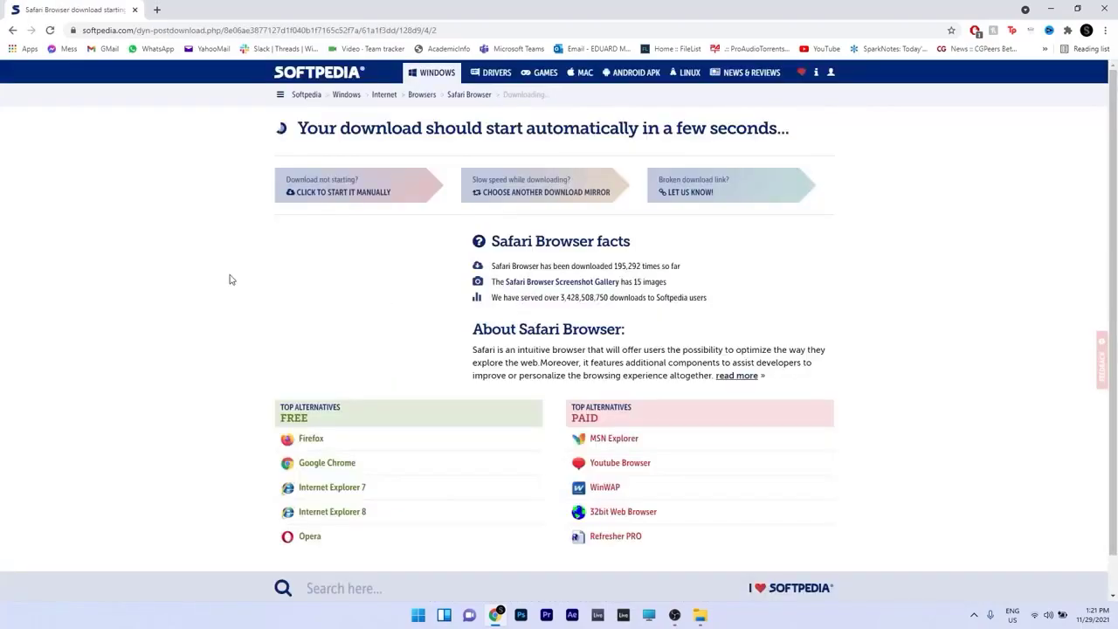
drag(689, 280, 558, 221)
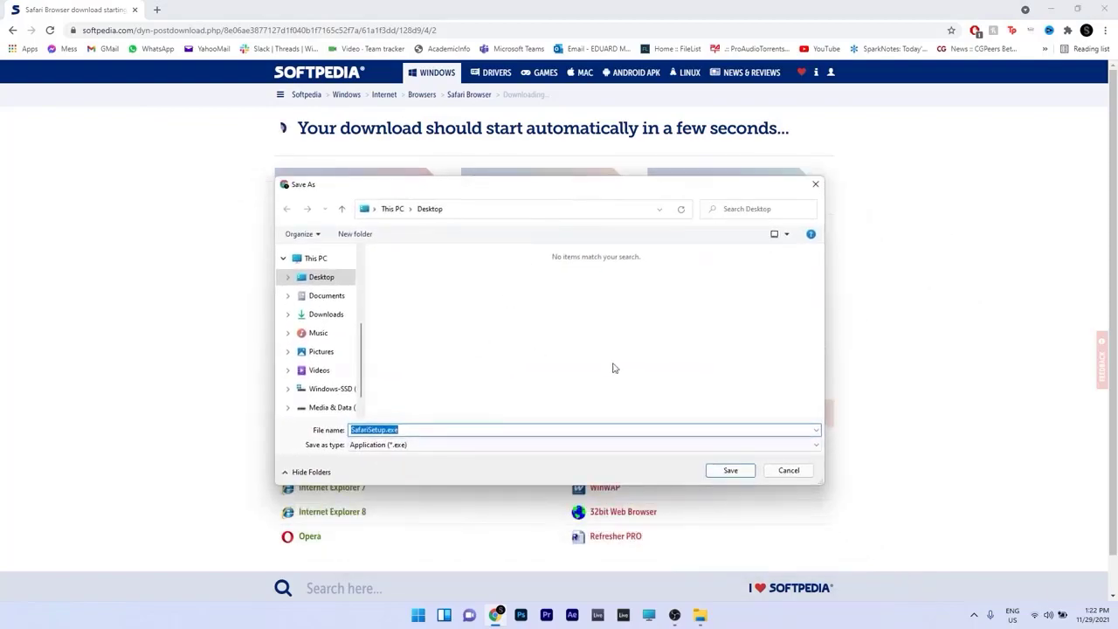
click(727, 472)
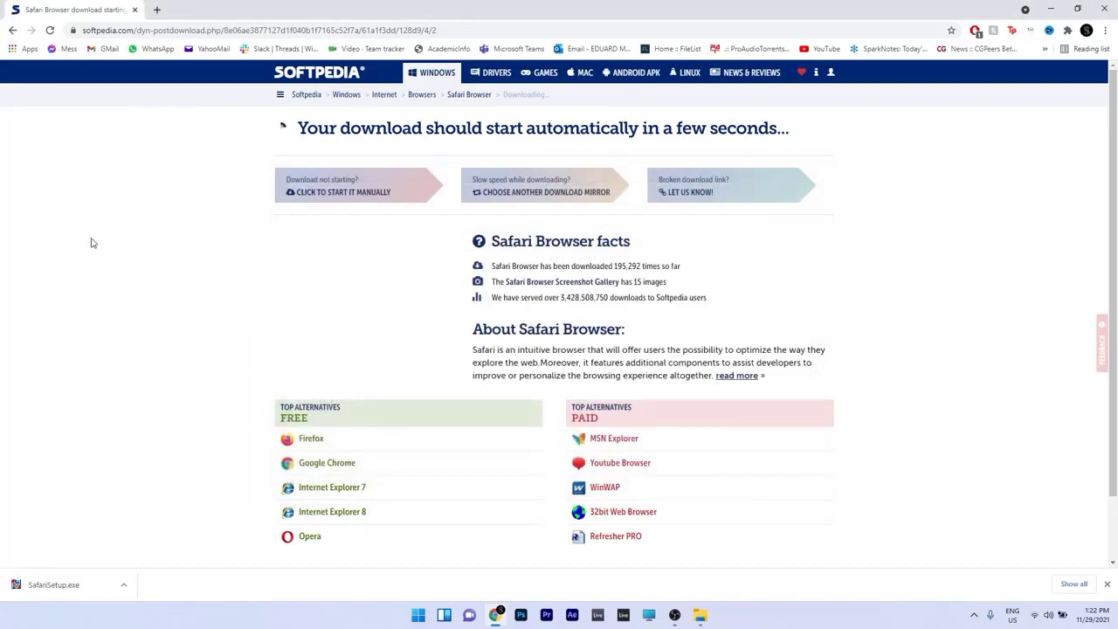
Run SafariSetup from the Desktop, accept the licence, keep default options and finish installing.
click(1051, 9)
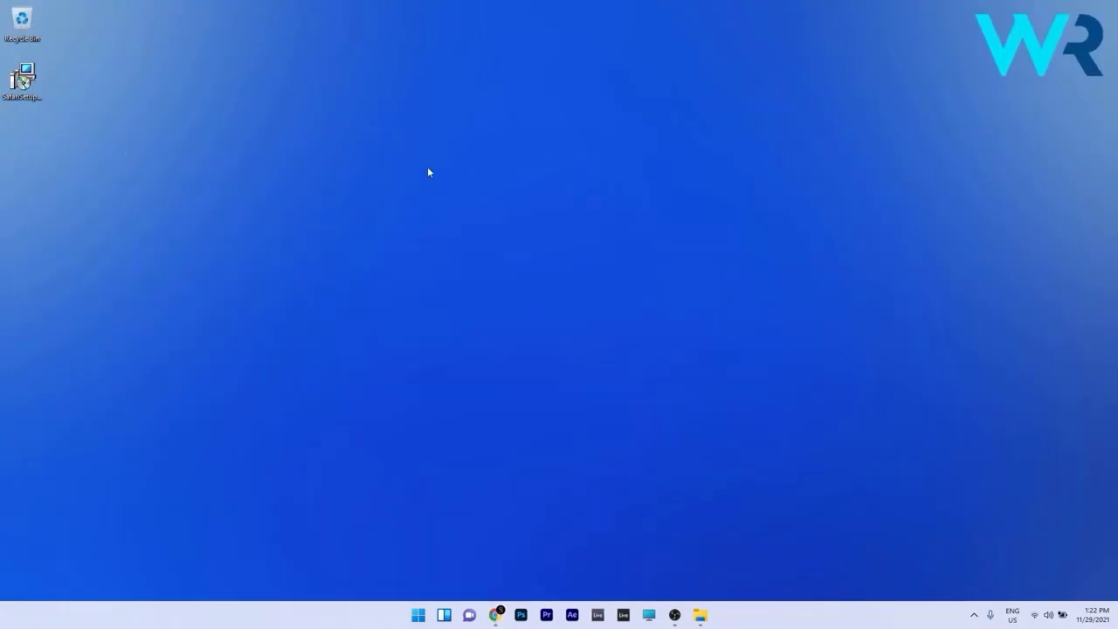
double_click(29, 83)
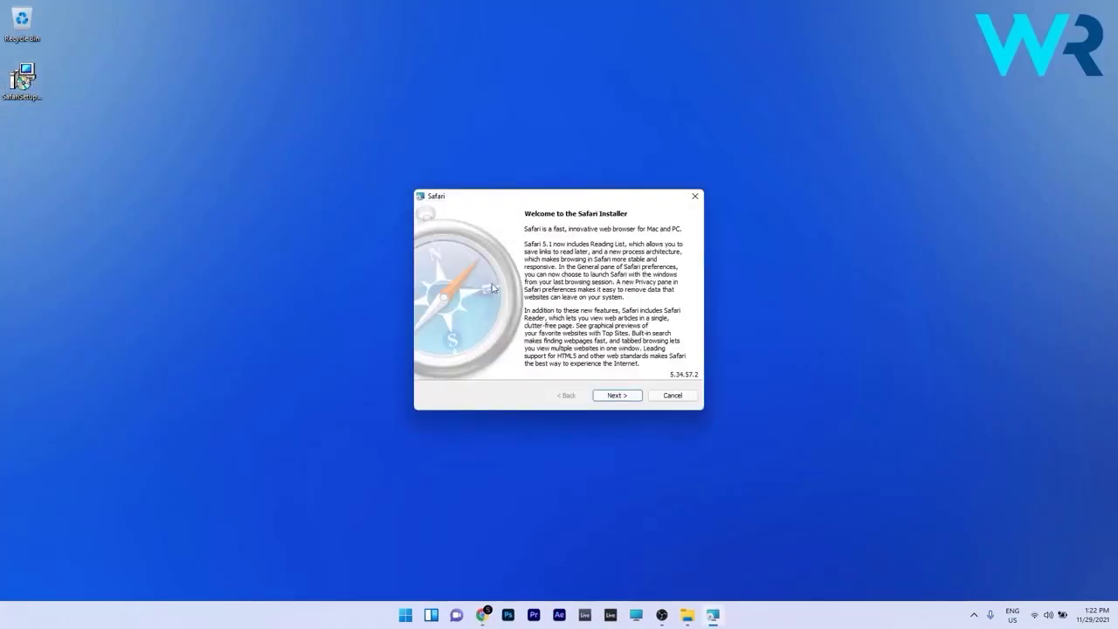
click(617, 395)
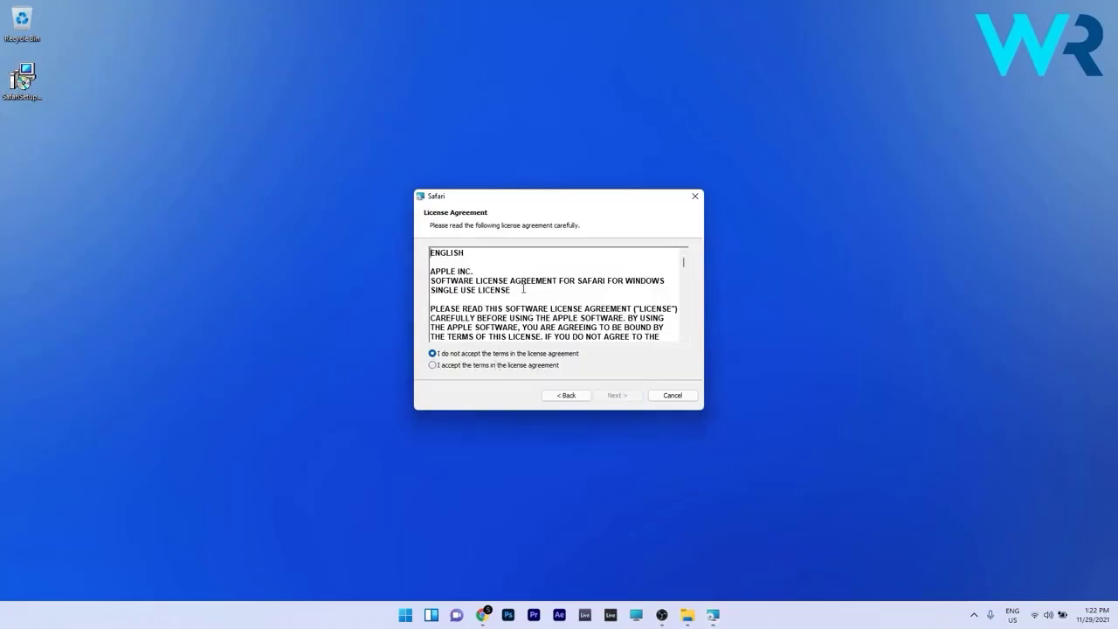
click(444, 368)
click(617, 395)
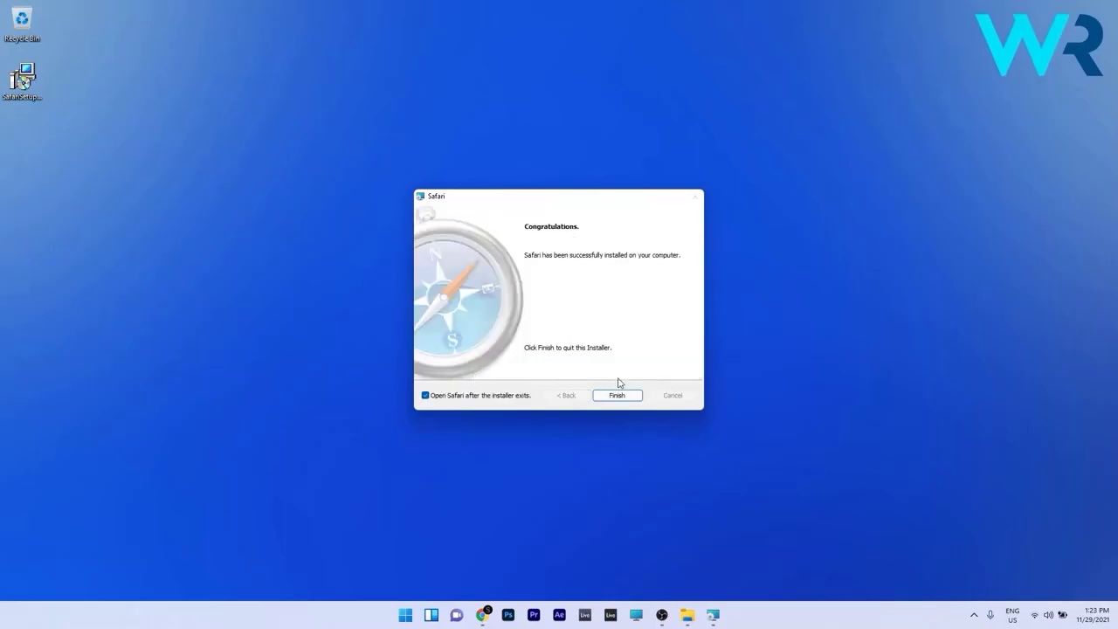
click(618, 395)
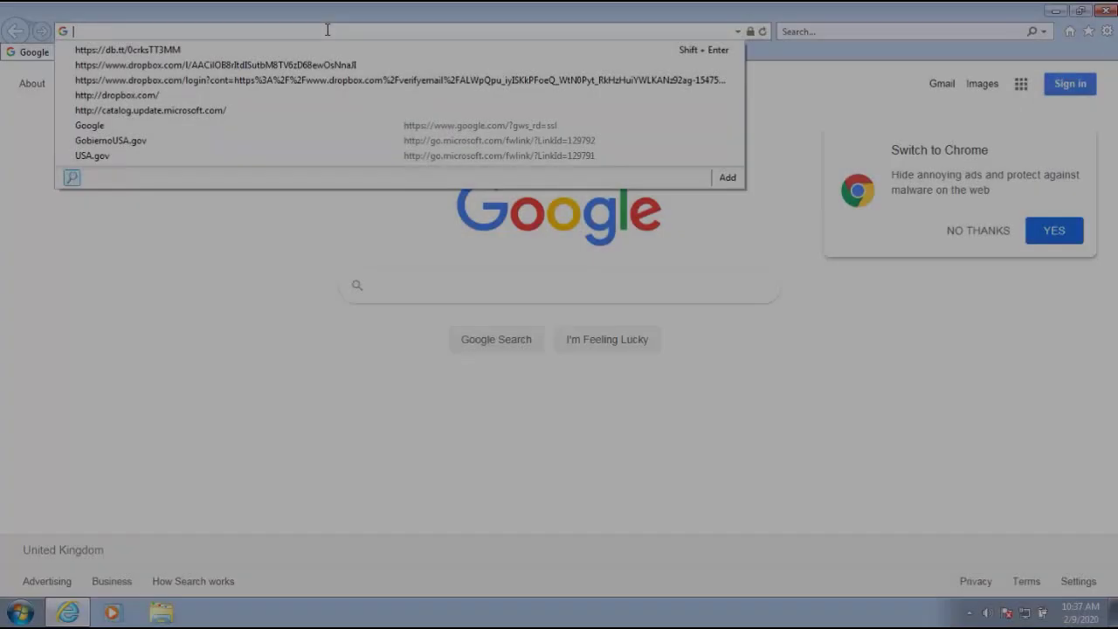
Load microsoft.com/edge in Internet Explorer and start the Edge download, bringing up its licence terms.
text(mi)
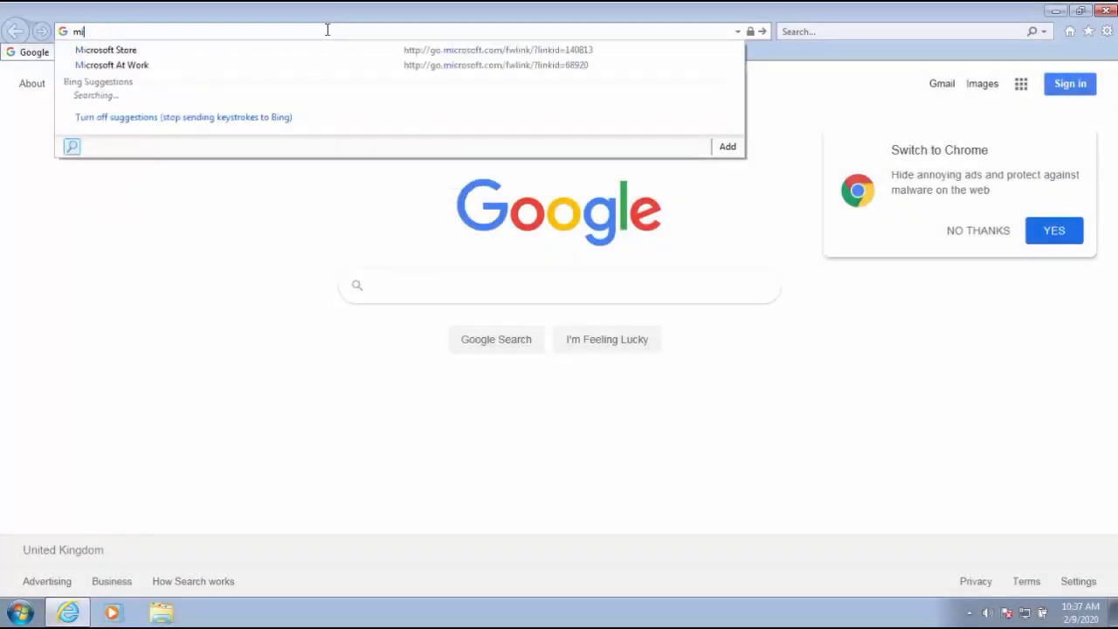
text(crosoft.)
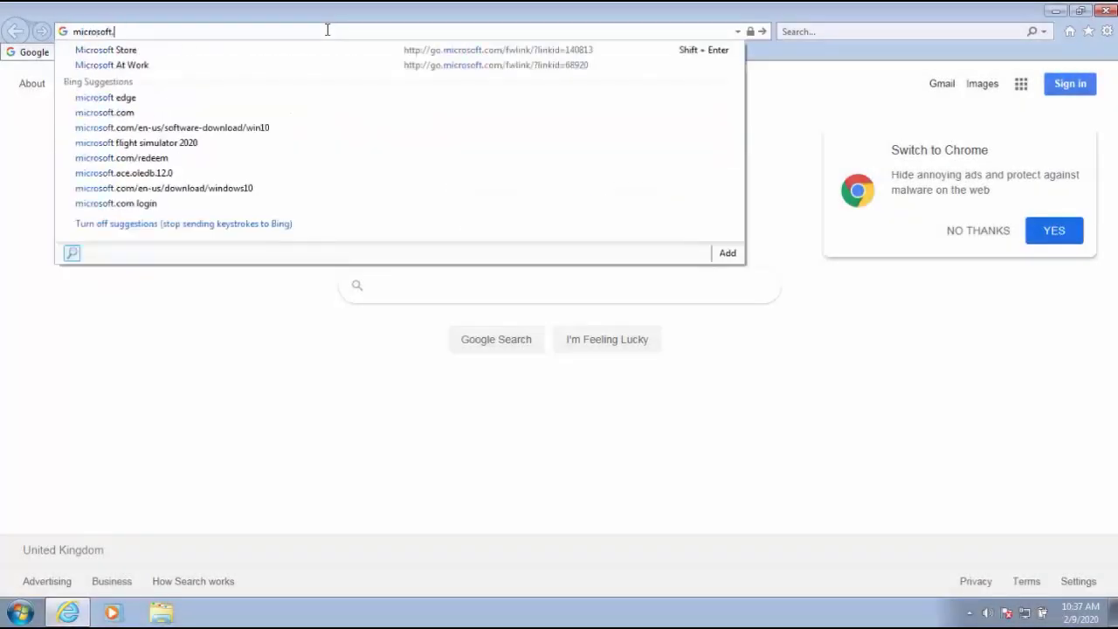
text(com/edg)
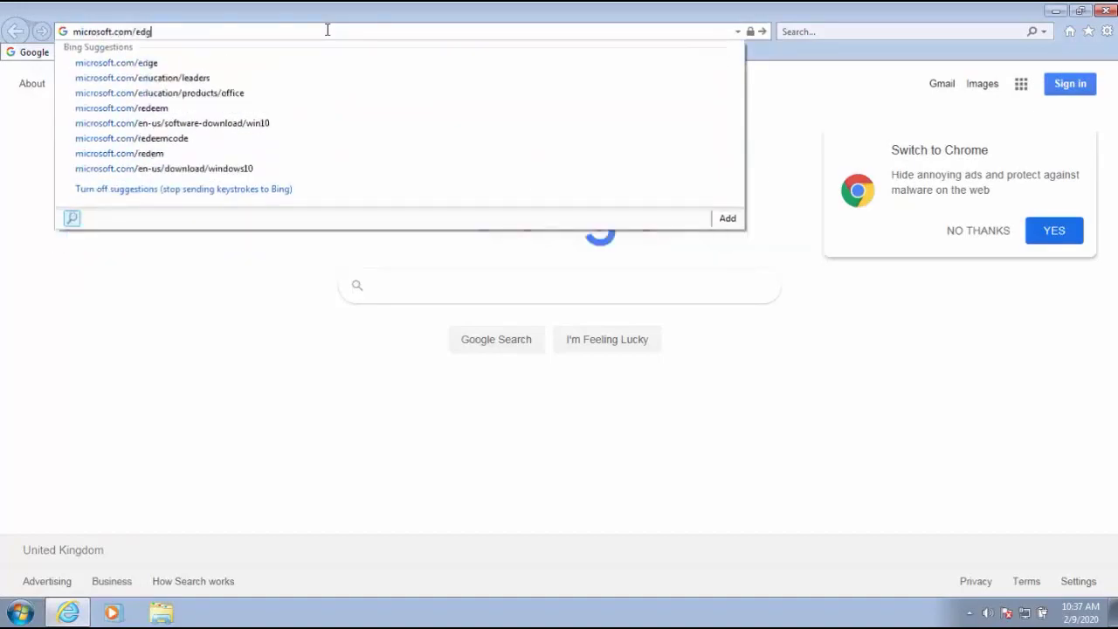
text(e)
key(Return)
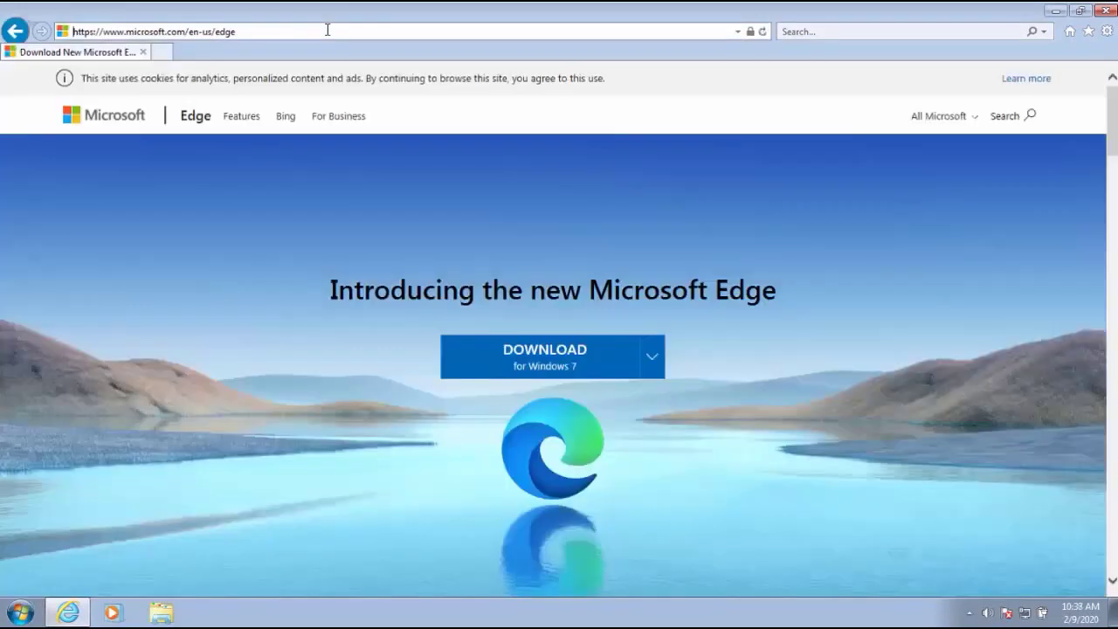
click(664, 358)
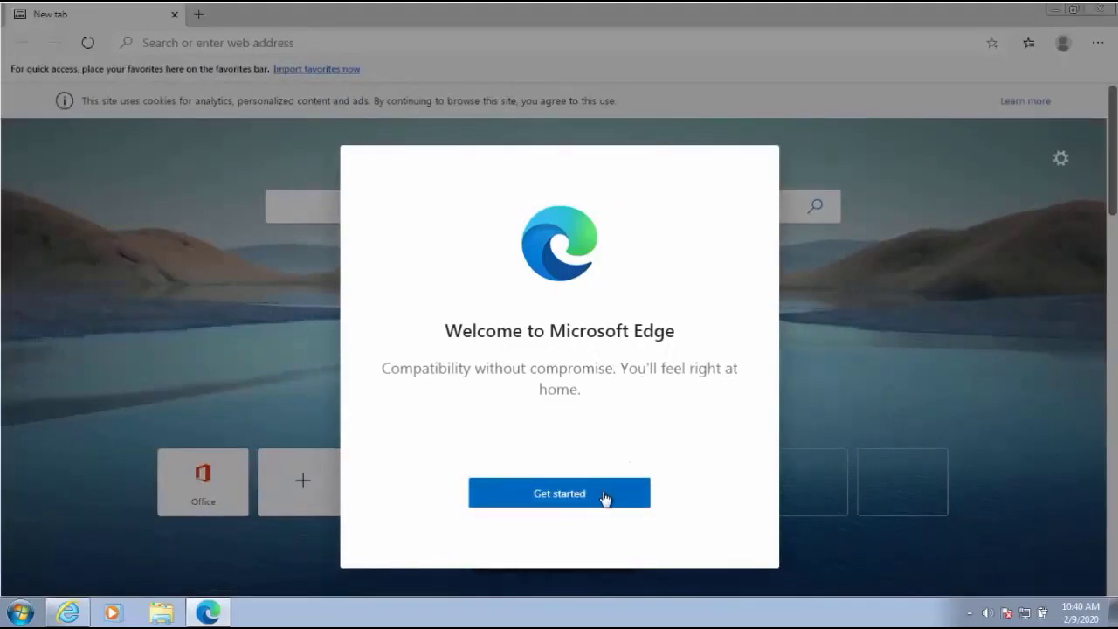
Begin Edge's first-run setup via Get started on the Welcome to Microsoft Edge screen.
click(604, 498)
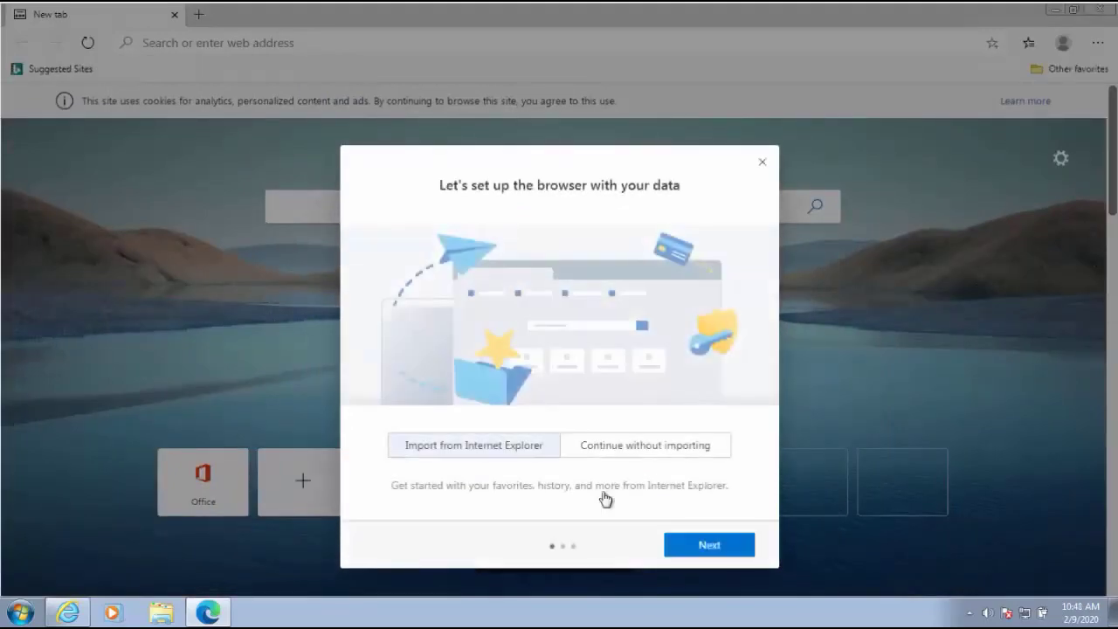